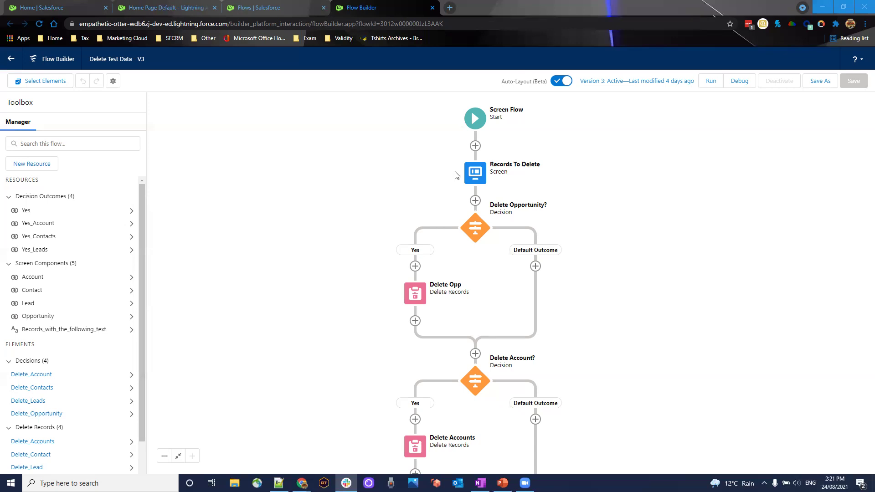
# - Edit the Records To Delete screen and inspect its required 'Record names that contain the following' text input
pyautogui.click(472, 173)
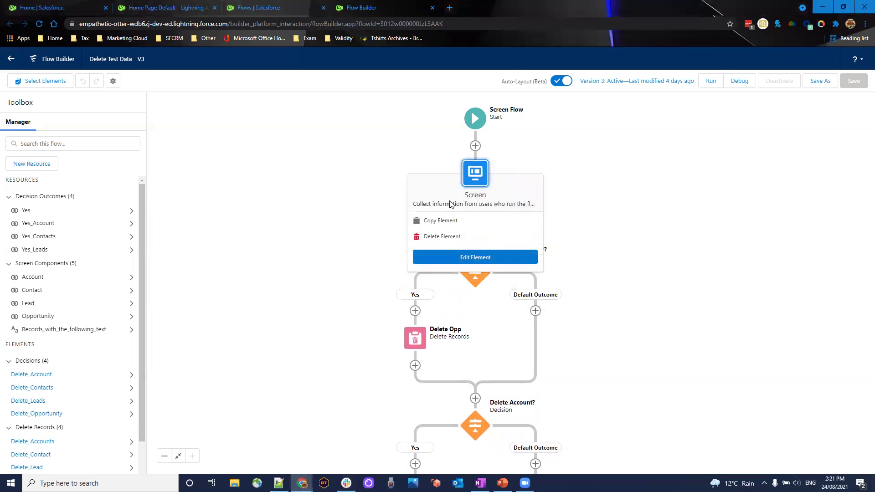
pyautogui.click(448, 257)
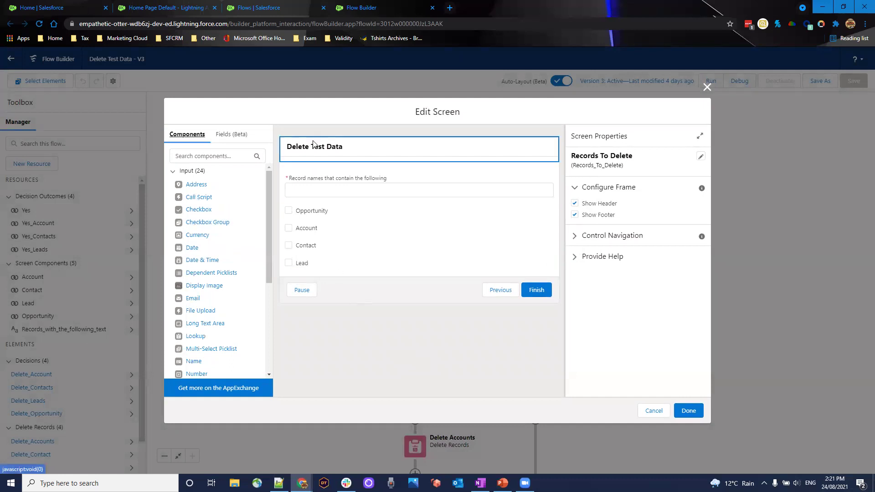
pyautogui.click(403, 184)
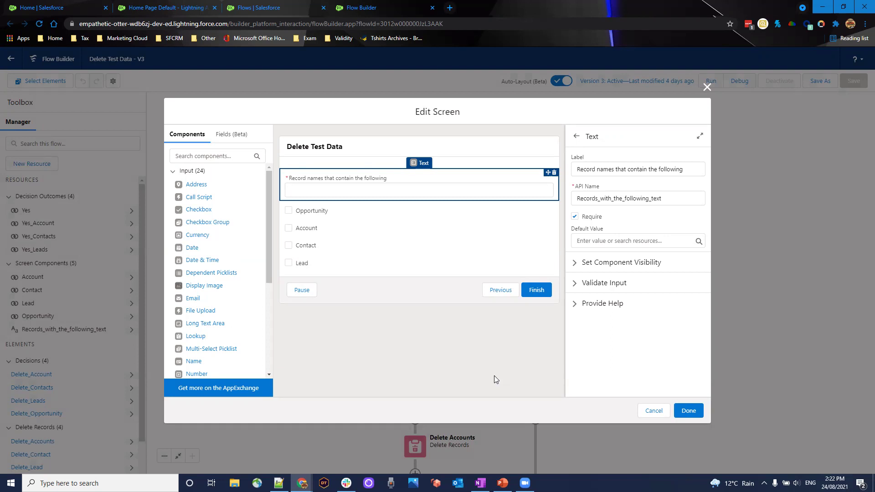
# - Close the screen editor unchanged and open the Delete Opportunity? decision for editing
pyautogui.click(706, 88)
pyautogui.scroll(-2, 545, 256)
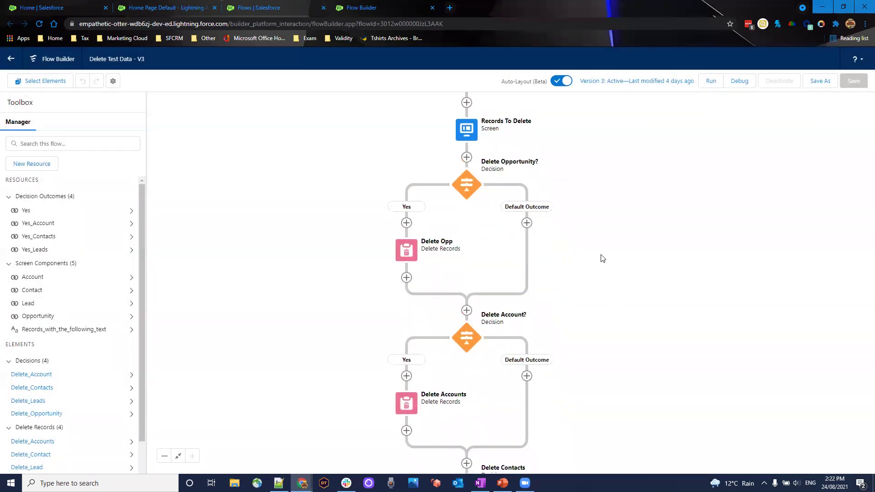
pyautogui.click(471, 177)
pyautogui.click(471, 262)
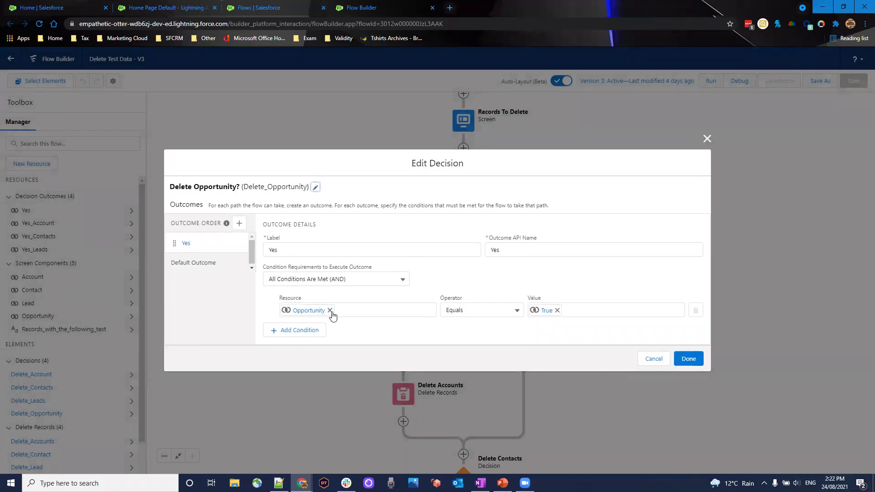
# - Set the Yes outcome condition to the Opportunity checkbox equals True and save the decision
pyautogui.click(304, 315)
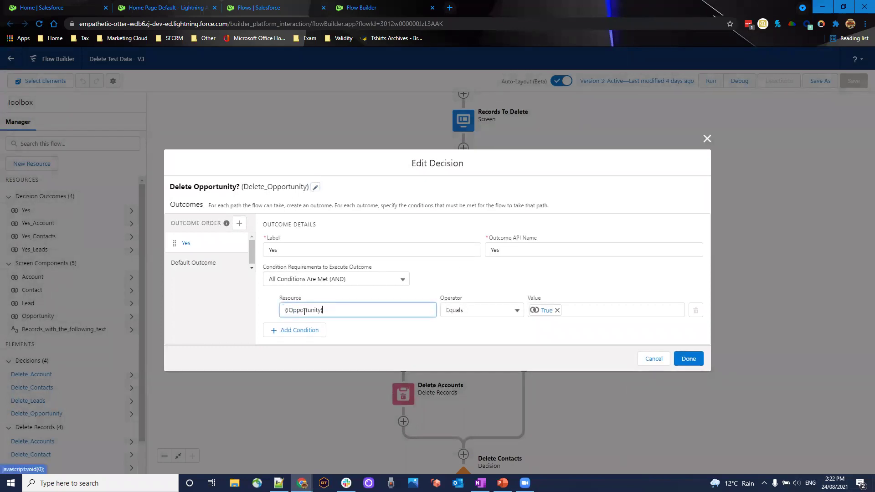
pyautogui.moveTo(323, 310); pyautogui.dragTo(267, 309)
pyautogui.press('BackSpace')
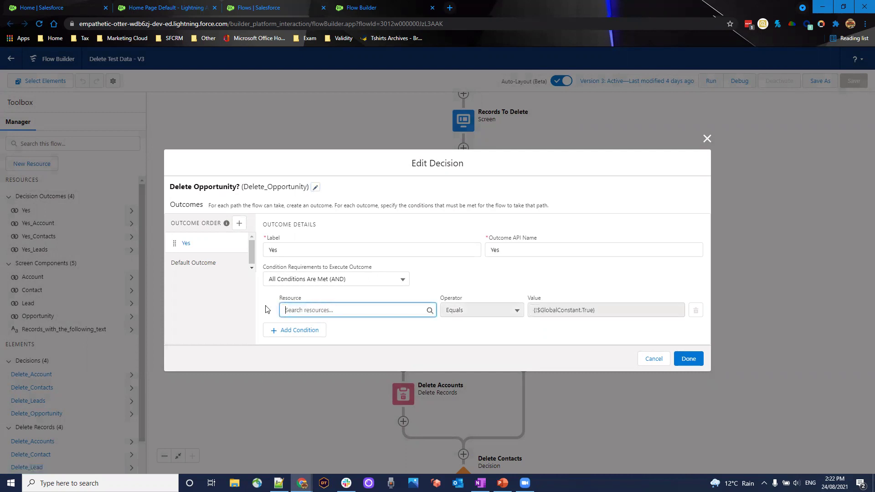
pyautogui.click(305, 310)
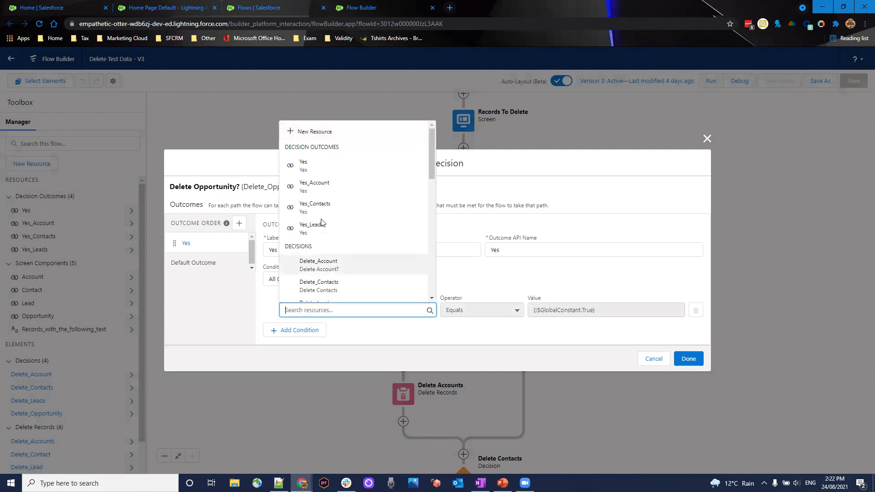
pyautogui.scroll(-5, 315, 192)
pyautogui.scroll(-1, 314, 192)
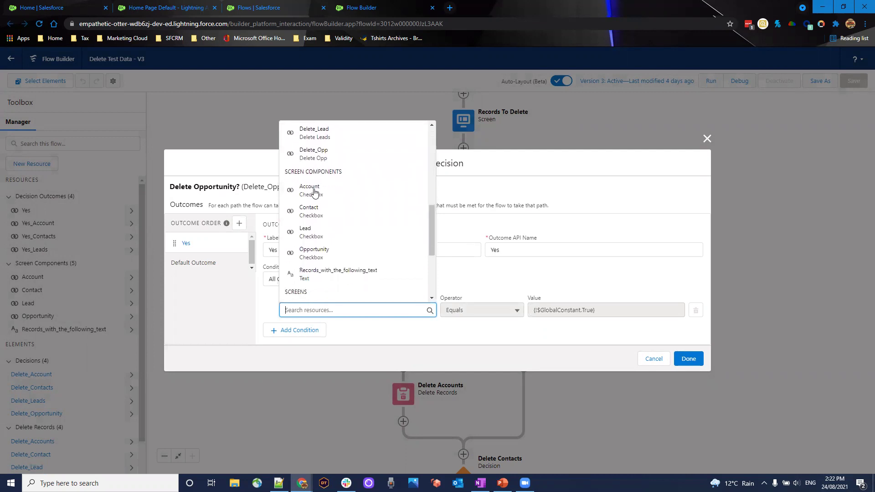
pyautogui.click(337, 254)
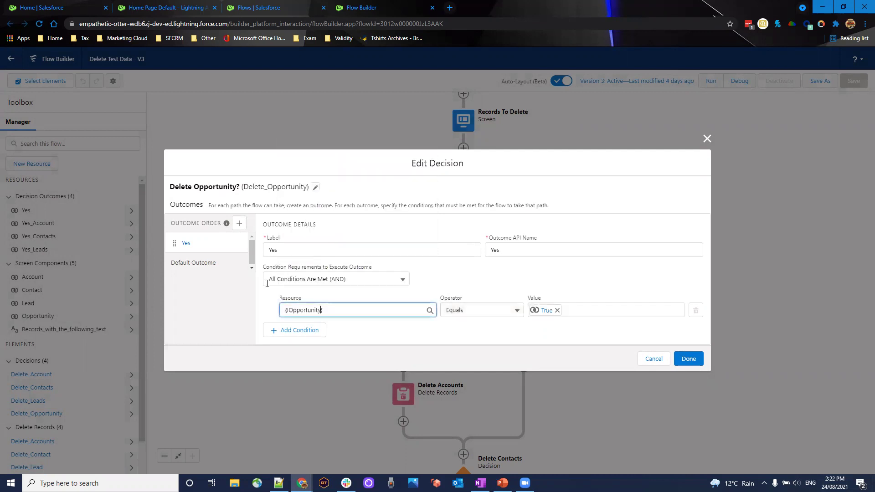
pyautogui.click(546, 311)
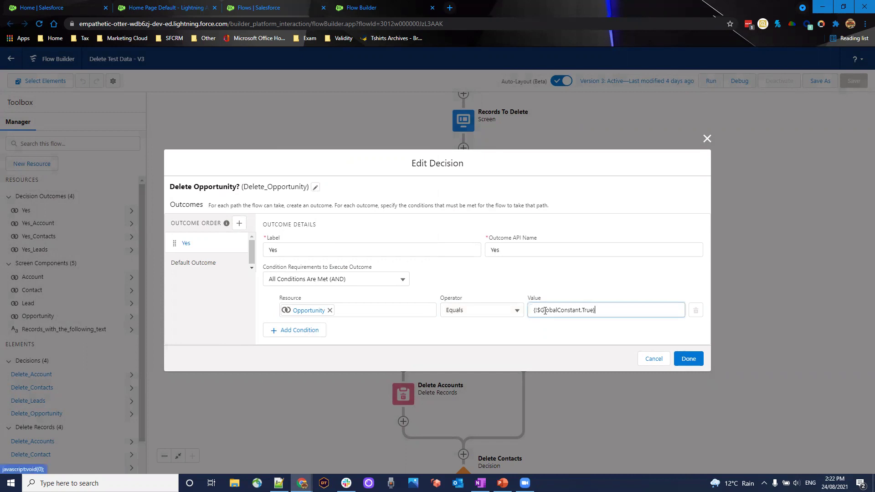
pyautogui.click(523, 330)
pyautogui.click(690, 358)
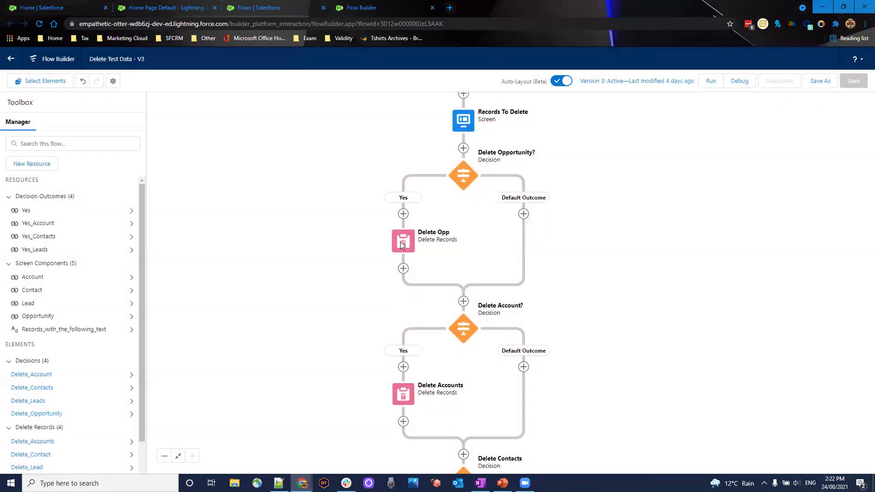
pyautogui.click(401, 241)
pyautogui.click(377, 342)
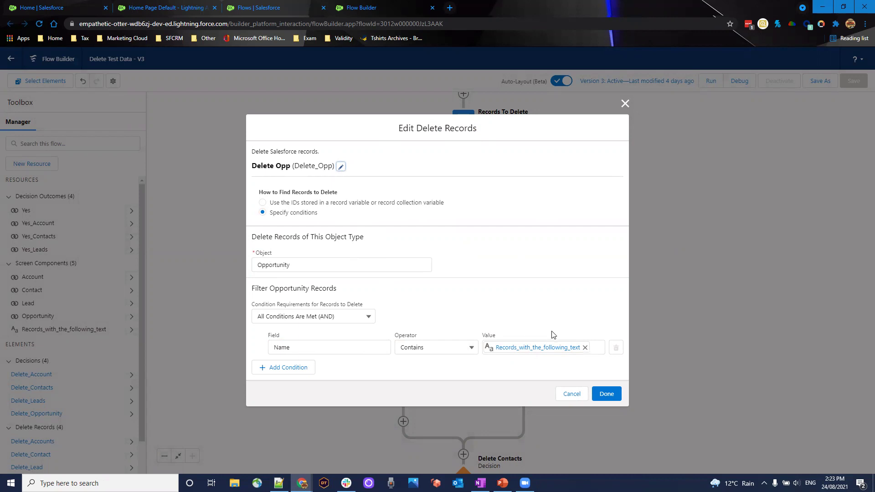
pyautogui.click(606, 393)
pyautogui.scroll(-5, 627, 328)
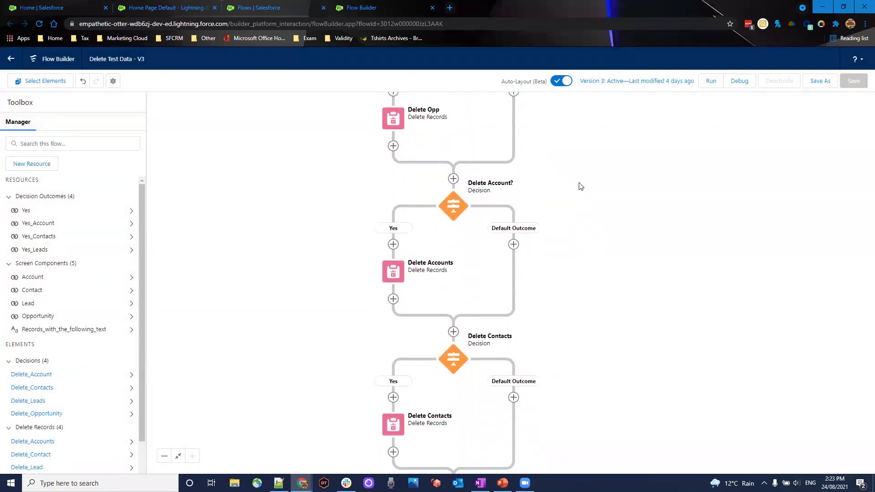
pyautogui.click(454, 209)
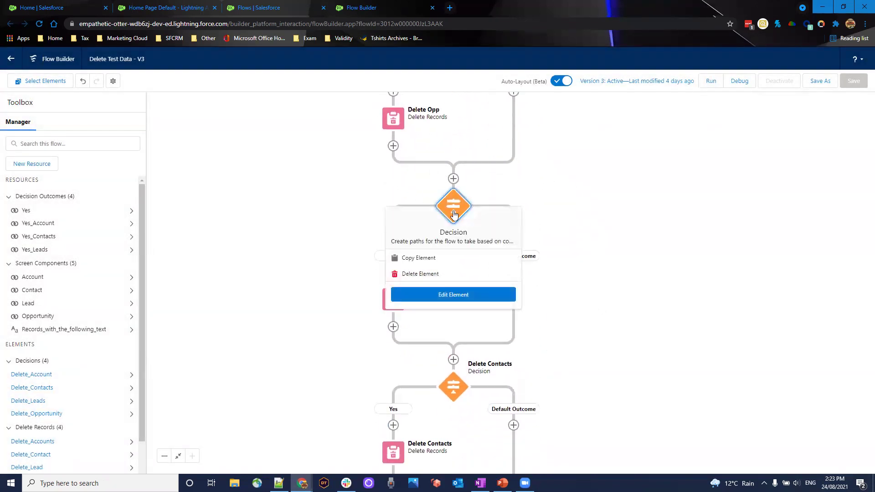
pyautogui.click(442, 295)
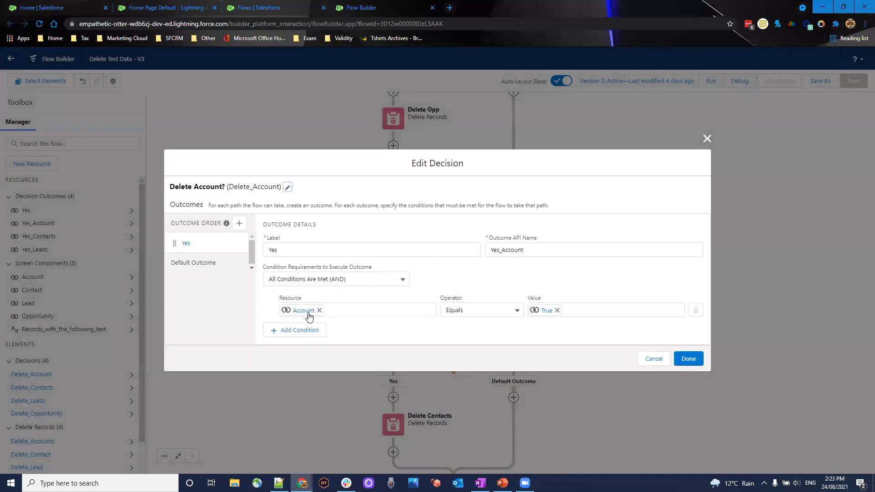
pyautogui.click(693, 360)
pyautogui.click(393, 271)
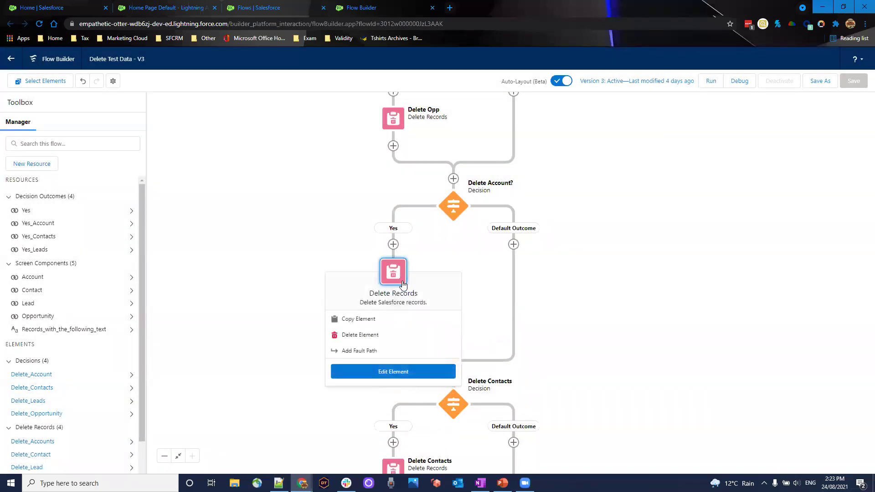
pyautogui.click(413, 378)
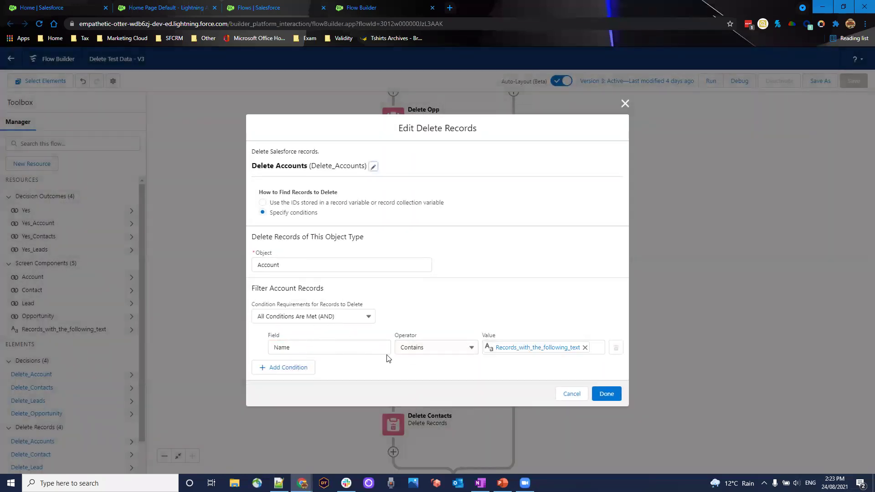
pyautogui.click(607, 394)
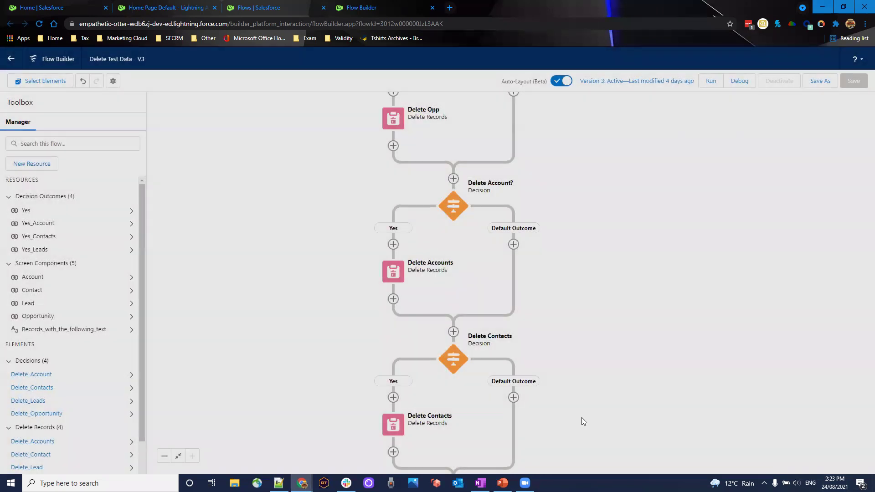
pyautogui.scroll(-3, 573, 321)
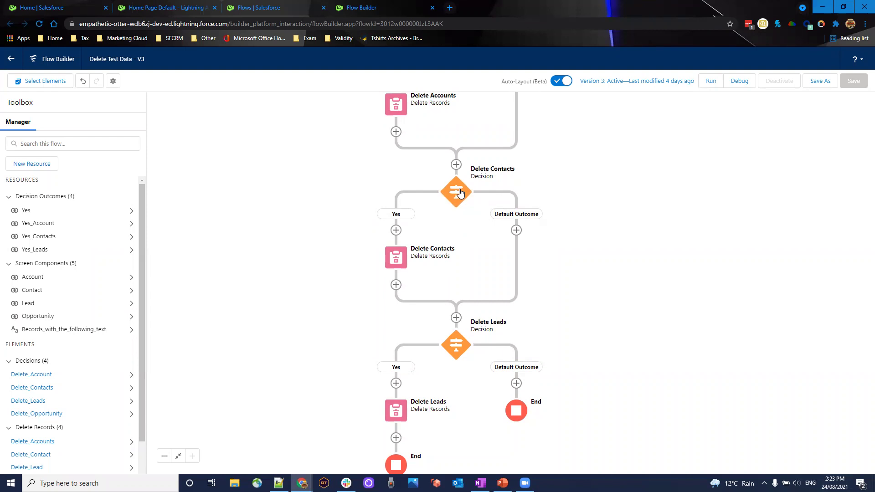
pyautogui.click(396, 257)
pyautogui.click(395, 357)
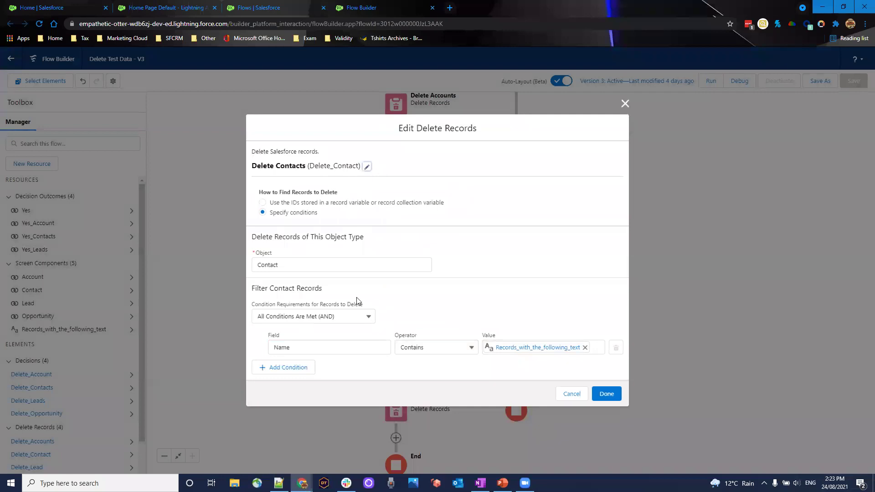
pyautogui.click(606, 394)
pyautogui.moveTo(582, 416); pyautogui.dragTo(588, 279)
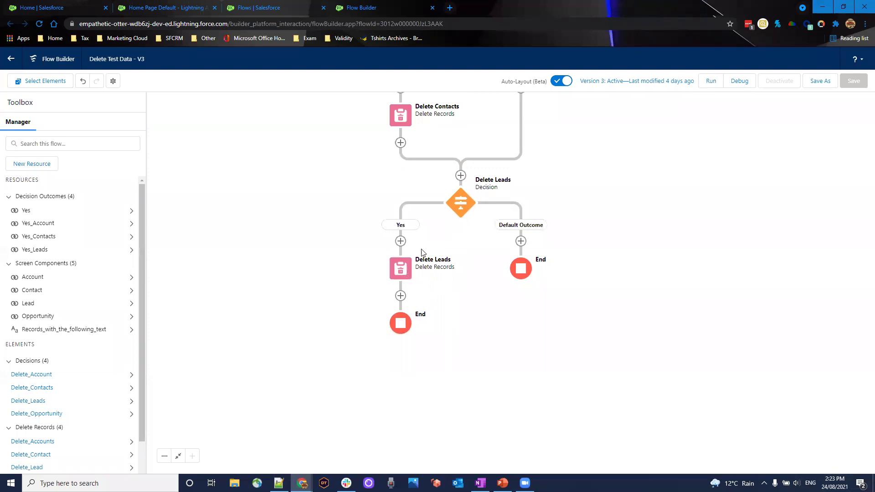
pyautogui.click(401, 269)
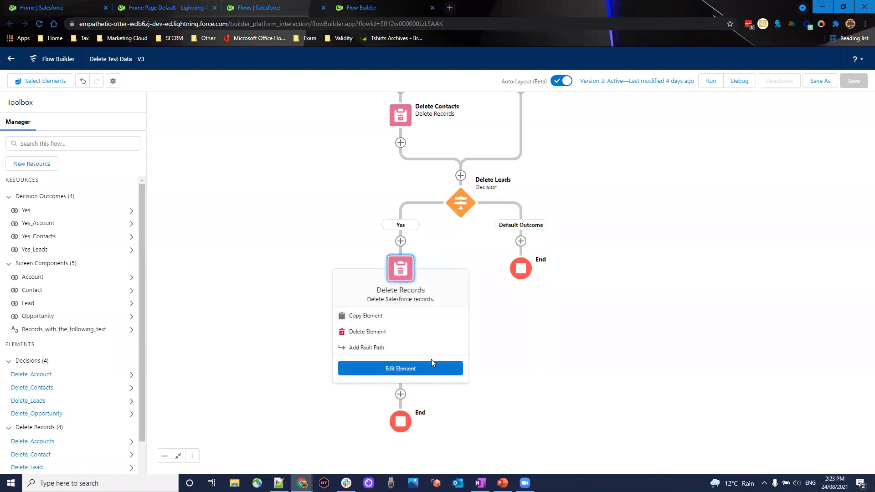
pyautogui.click(431, 360)
pyautogui.click(397, 272)
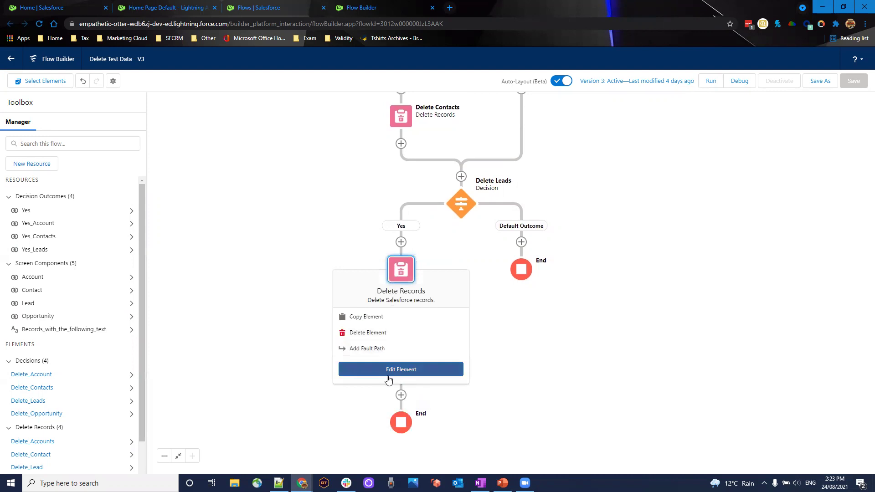
pyautogui.click(389, 369)
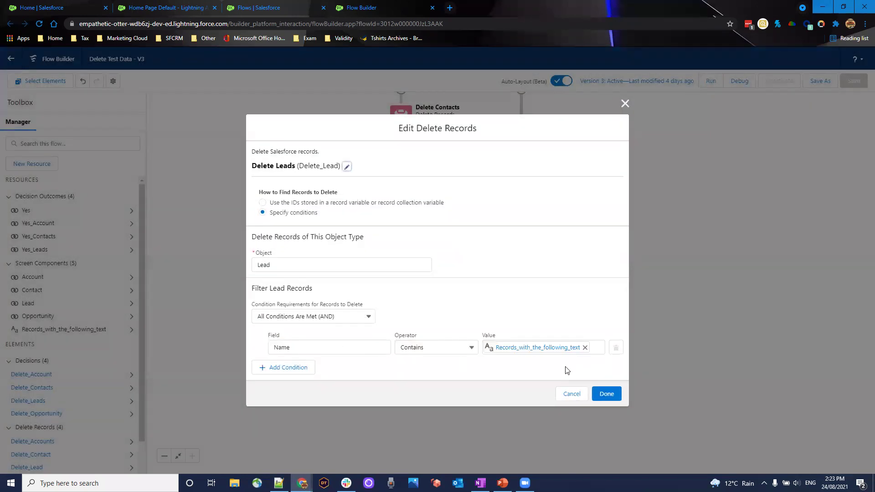
pyautogui.click(607, 393)
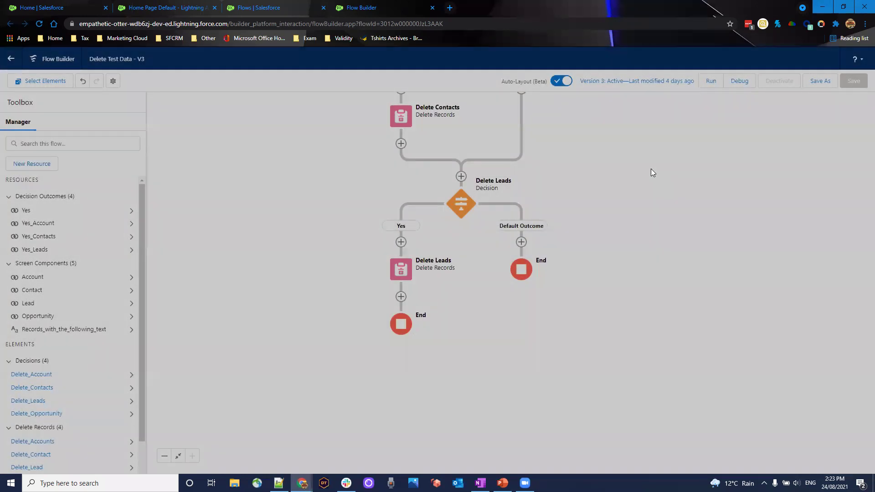
pyautogui.scroll(3, 544, 303)
pyautogui.scroll(8, 573, 155)
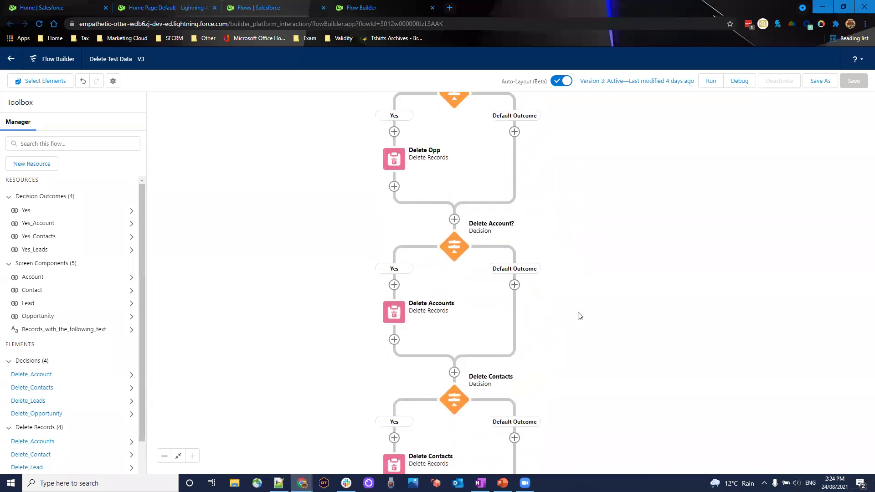
pyautogui.scroll(1, 611, 198)
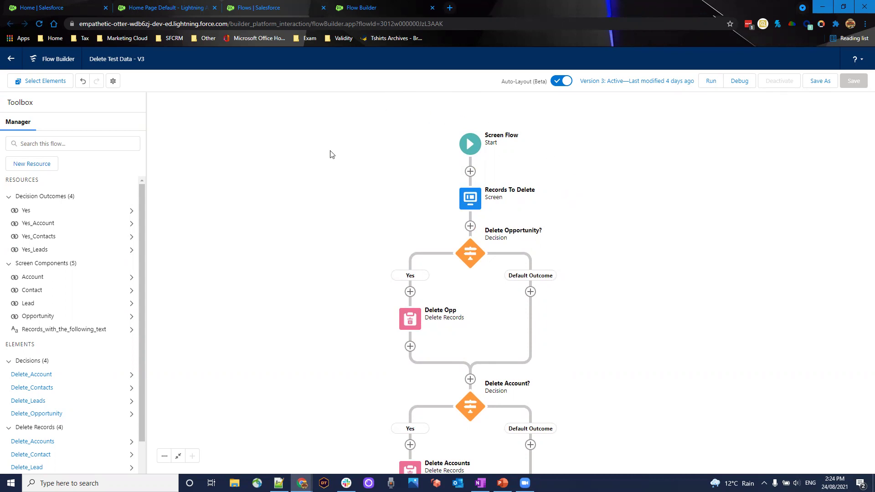
# - On Home Page Default, keep Delete Test Data as the Flow component's flow and save the page
pyautogui.click(175, 6)
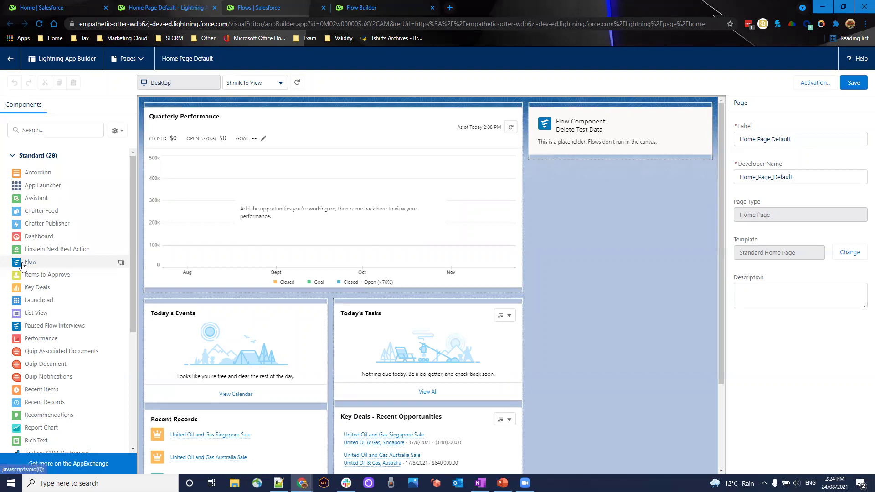
pyautogui.click(593, 123)
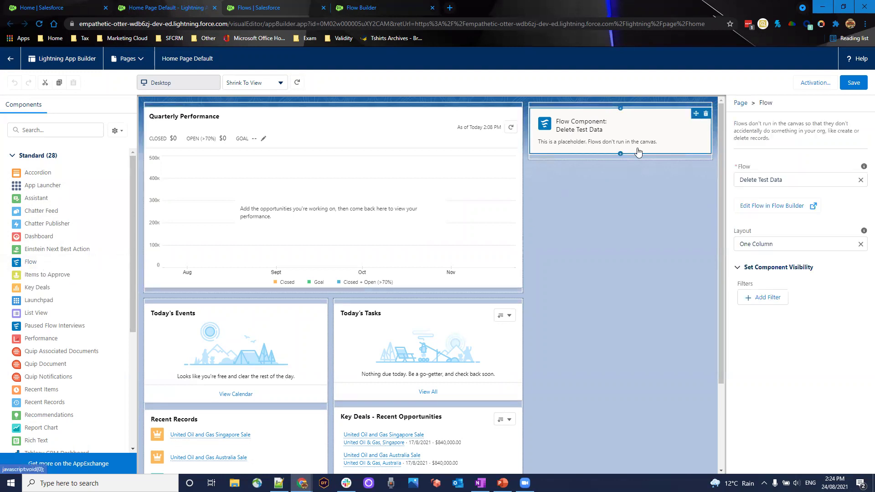
pyautogui.click(827, 174)
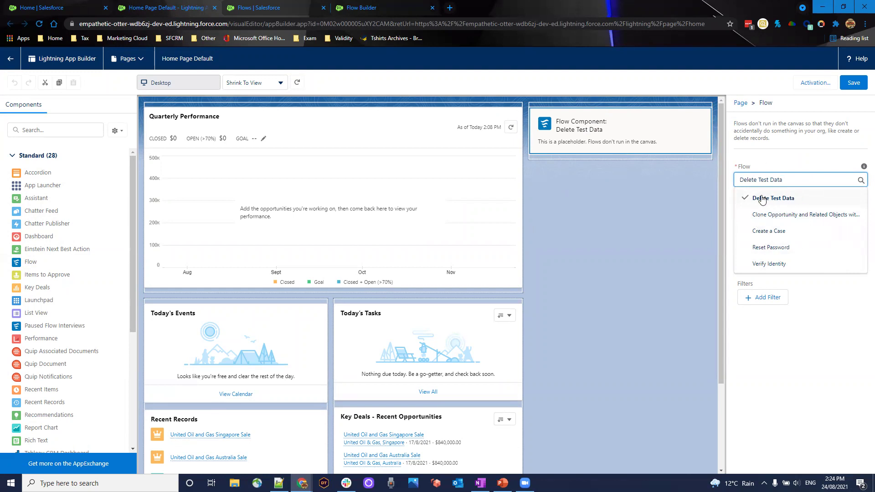
pyautogui.click(792, 147)
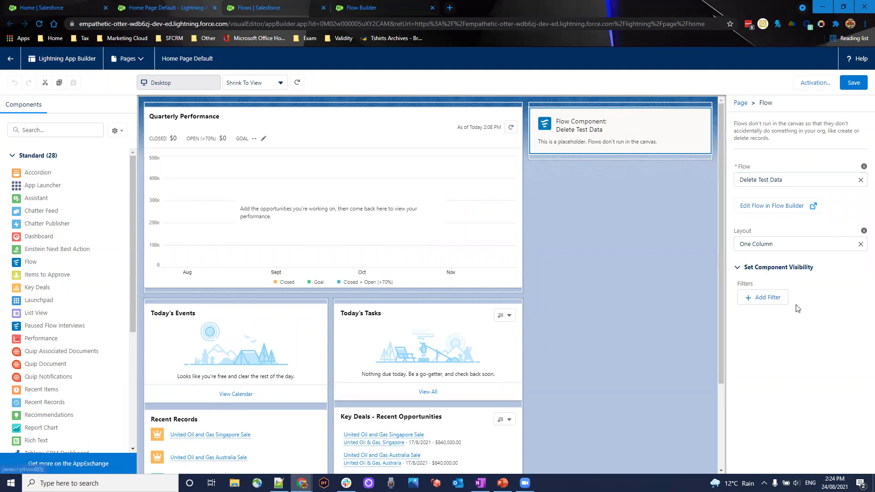
pyautogui.click(852, 88)
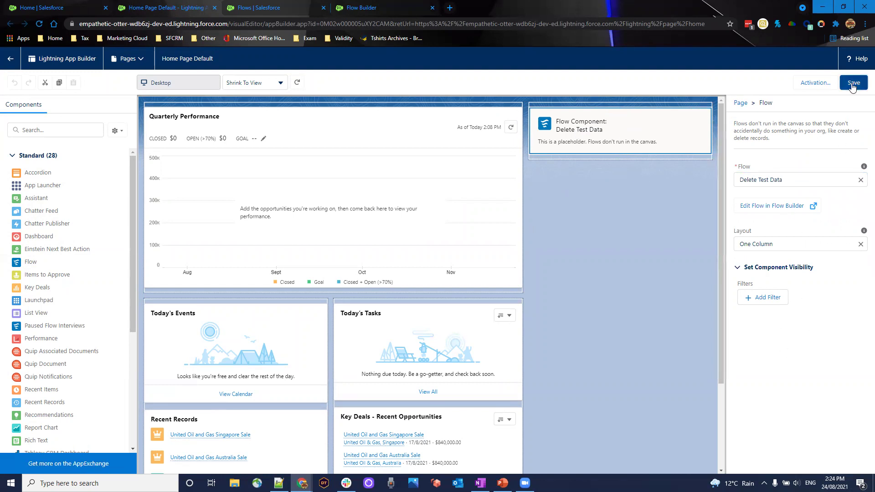
pyautogui.click(811, 84)
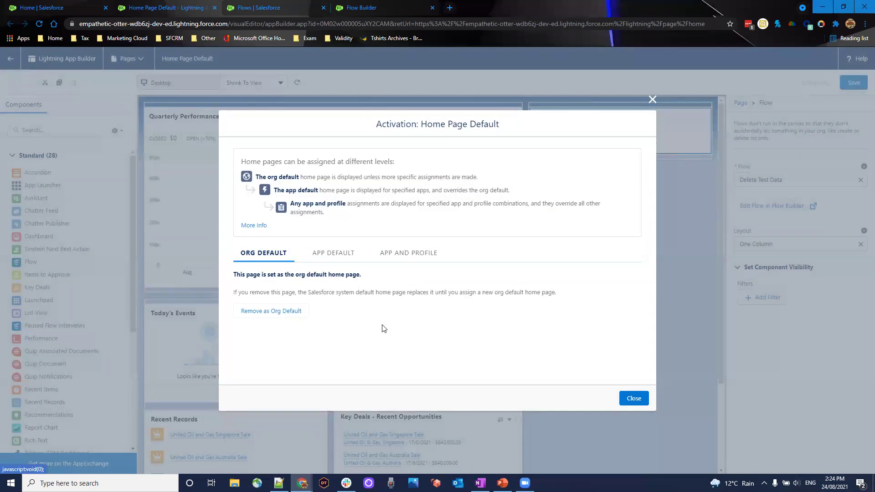
# - Review the App and Profile, App Default and Org Default activation tabs, then return to Salesforce home
pyautogui.click(388, 256)
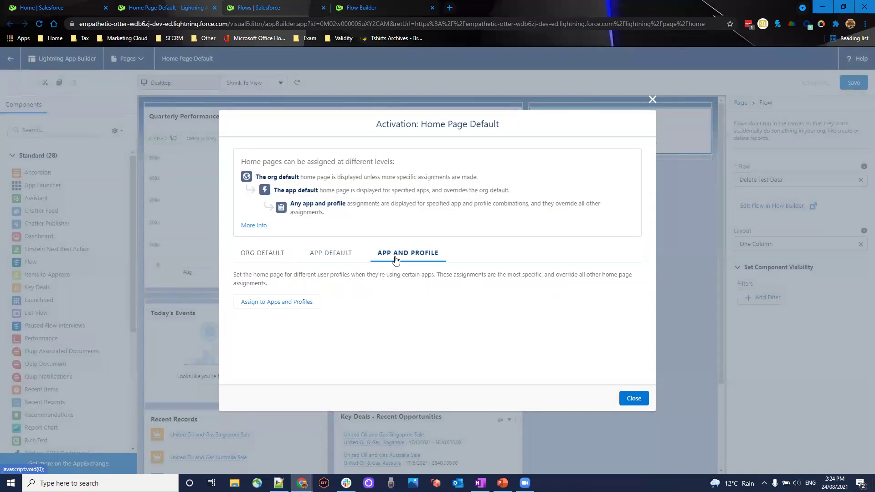
pyautogui.click(335, 254)
pyautogui.click(267, 256)
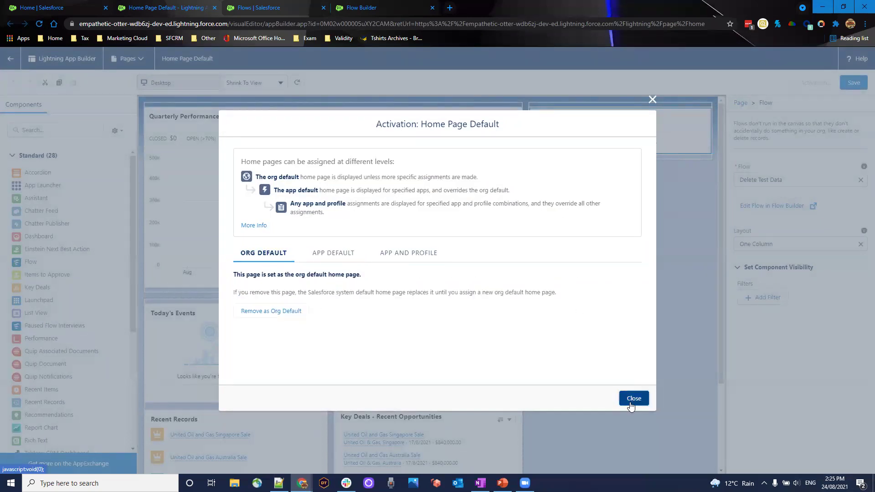
pyautogui.click(631, 399)
pyautogui.click(46, 4)
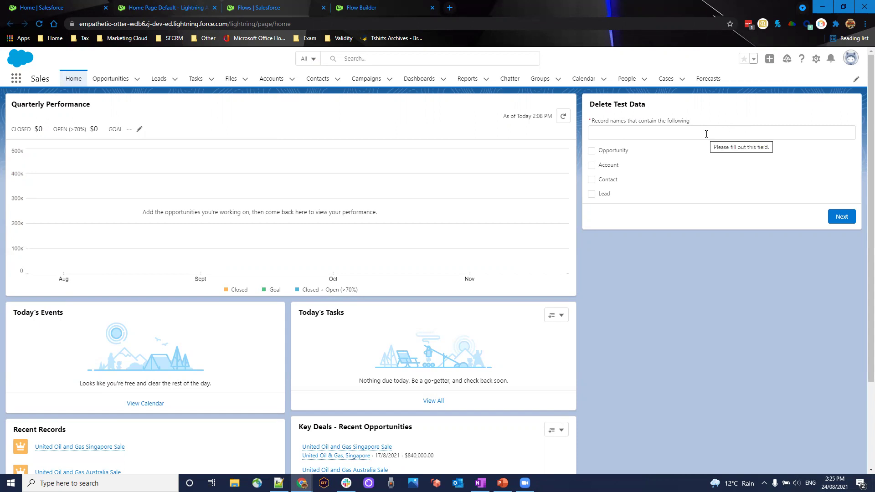
# - Enter 'test' as the record name and tick Contact, Lead, Account and Opportunity
pyautogui.click(644, 134)
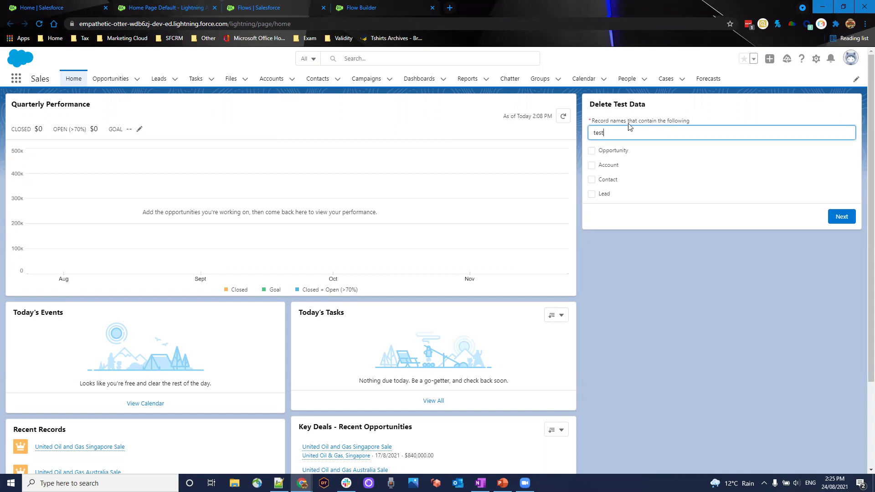
pyautogui.click(592, 179)
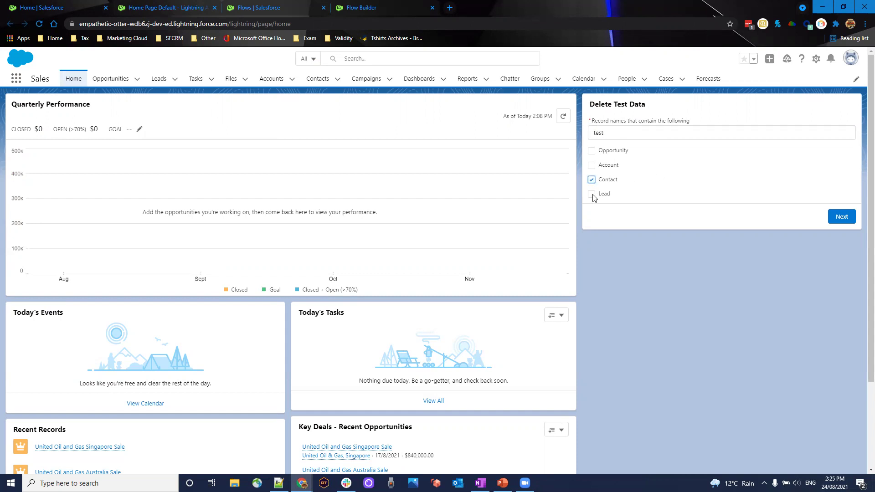
pyautogui.click(592, 195)
pyautogui.click(591, 165)
pyautogui.click(592, 152)
# - Untick all four object checkboxes: Opportunity, Account, Contact and Lead
pyautogui.click(591, 151)
pyautogui.click(592, 166)
pyautogui.click(591, 180)
pyautogui.click(591, 194)
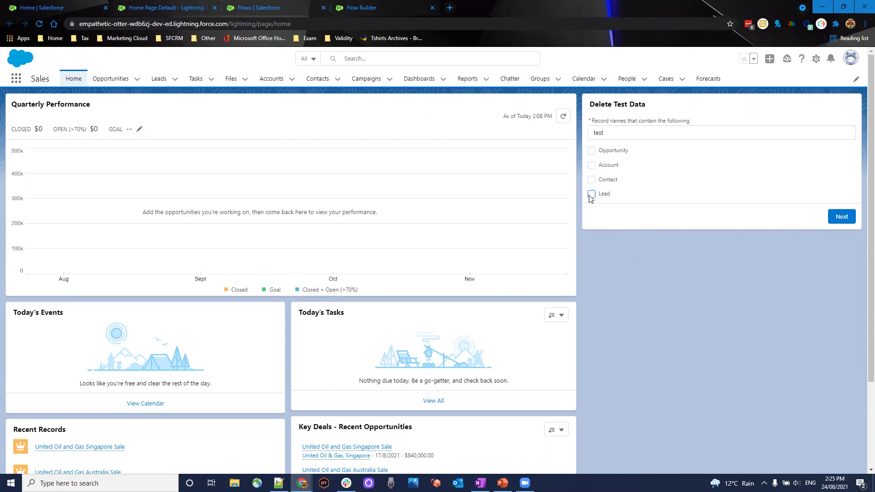